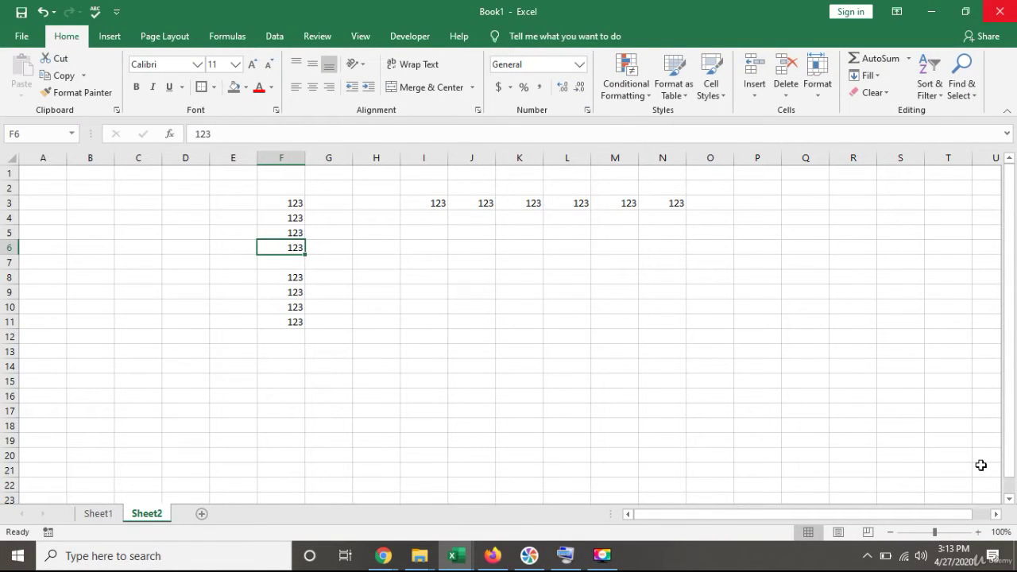
Add a new worksheet to the workbook and enter a person's first name in cell E4.
{"action": "left_click", "coordinate": [204, 517]}
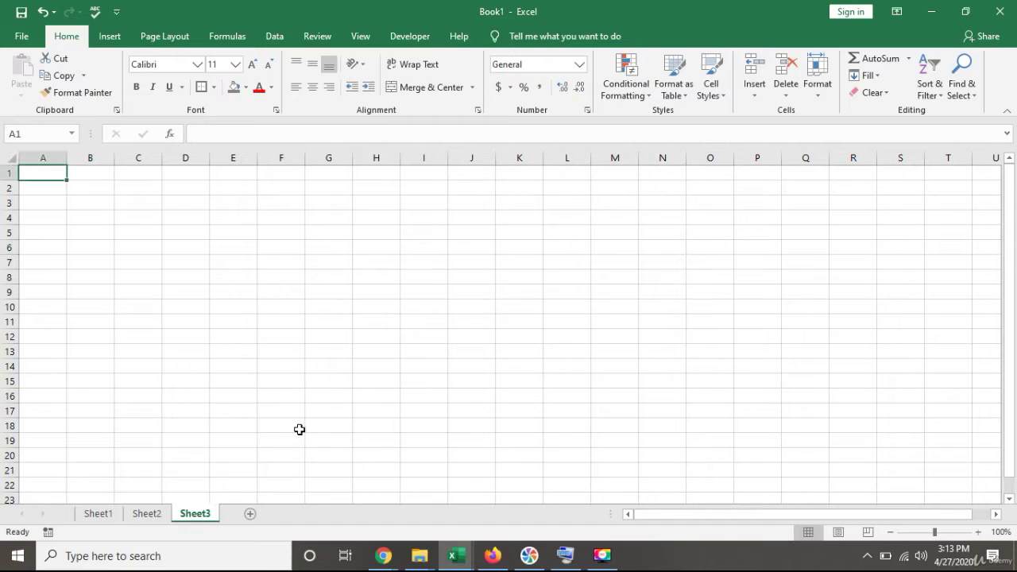
{"action": "left_click", "coordinate": [243, 215]}
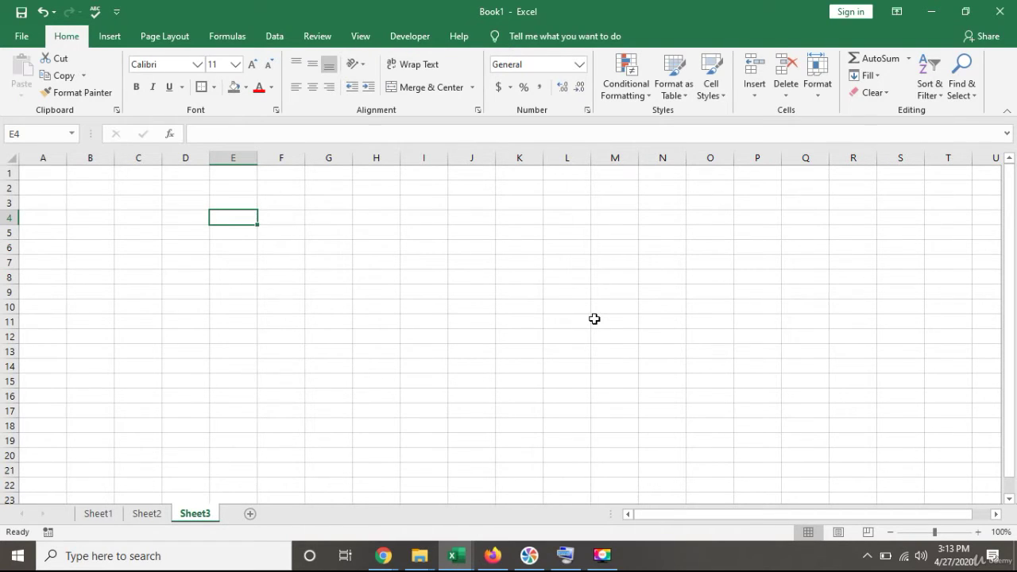
{"action": "type", "text": "John"}
{"action": "key", "text": "Return"}
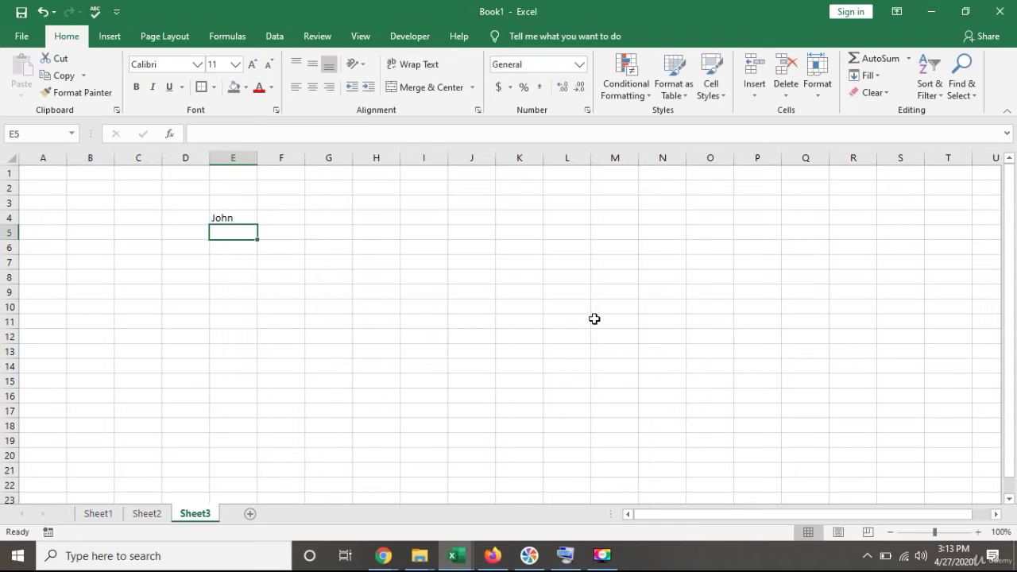
Format the name cell E4 as Text.
{"action": "left_click", "coordinate": [231, 216]}
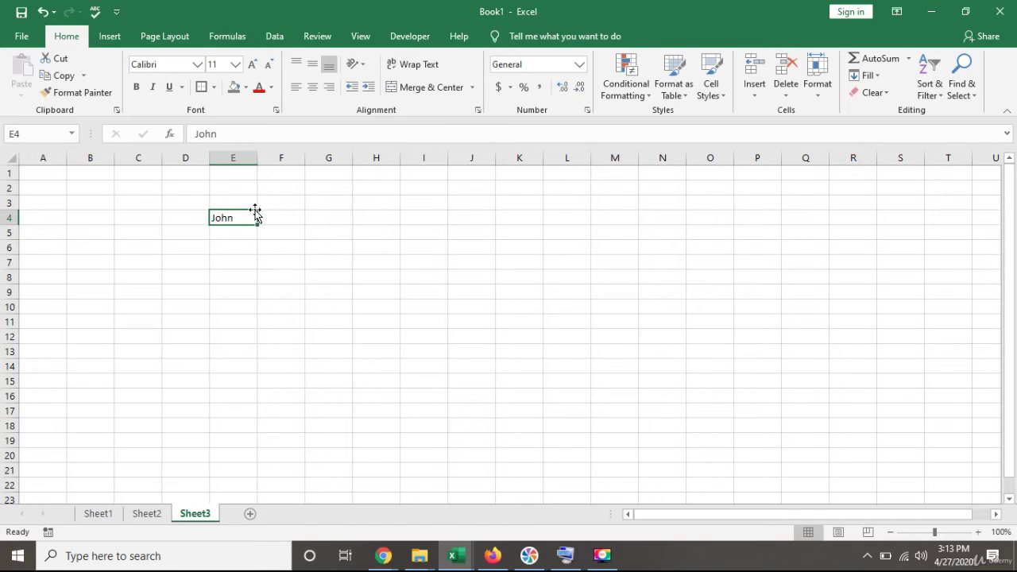
{"action": "left_click", "coordinate": [579, 65]}
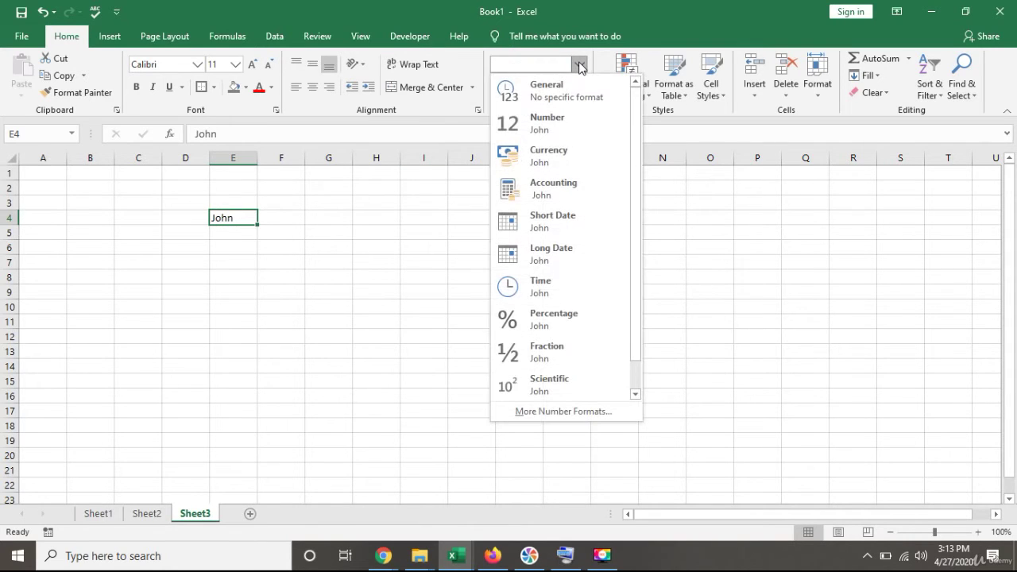
{"action": "scroll", "coordinate": [562, 262], "scroll_direction": "down", "scroll_amount": 1}
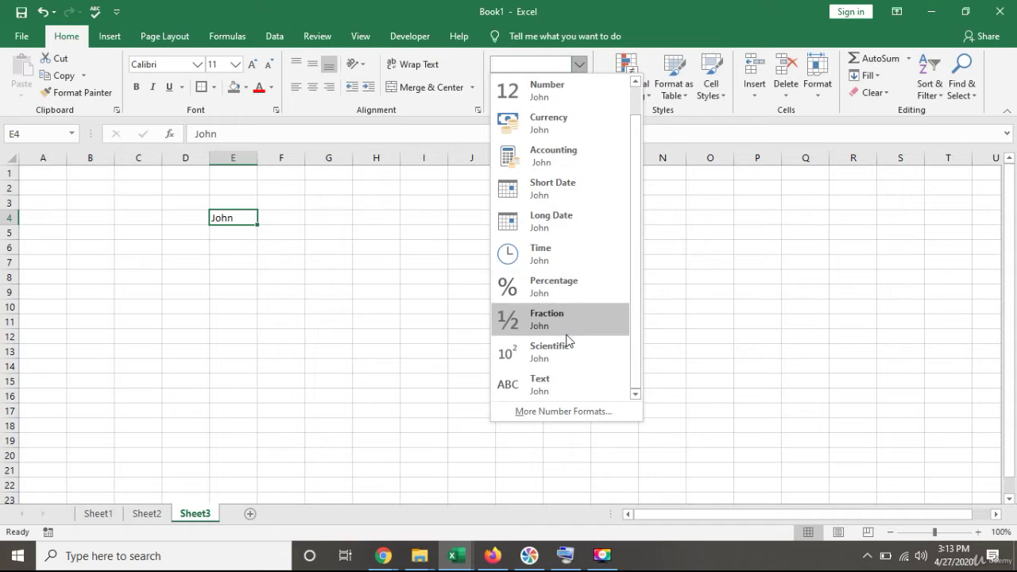
{"action": "scroll", "coordinate": [577, 135], "scroll_direction": "up", "scroll_amount": 1}
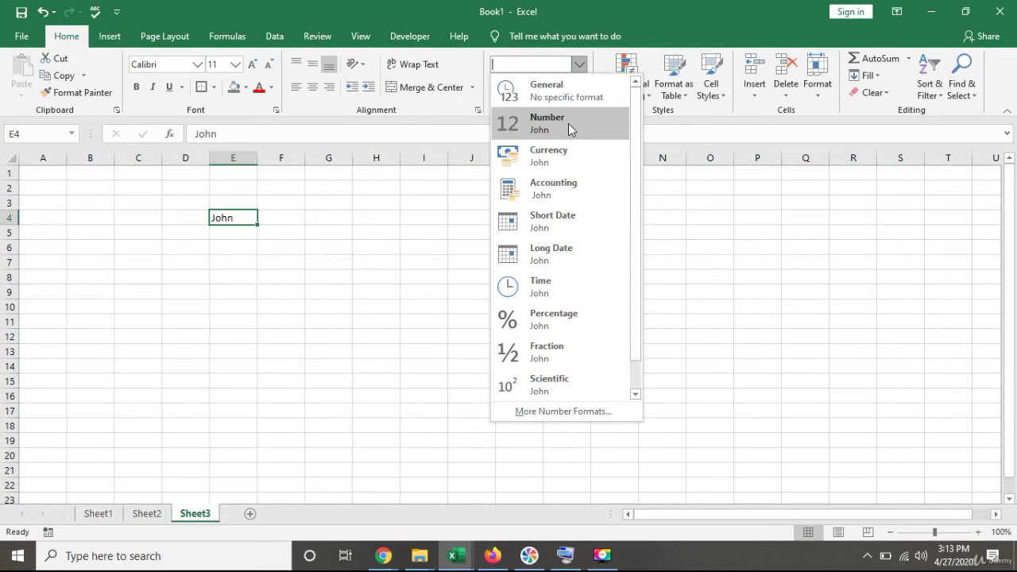
{"action": "scroll", "coordinate": [560, 271], "scroll_direction": "down", "scroll_amount": 1}
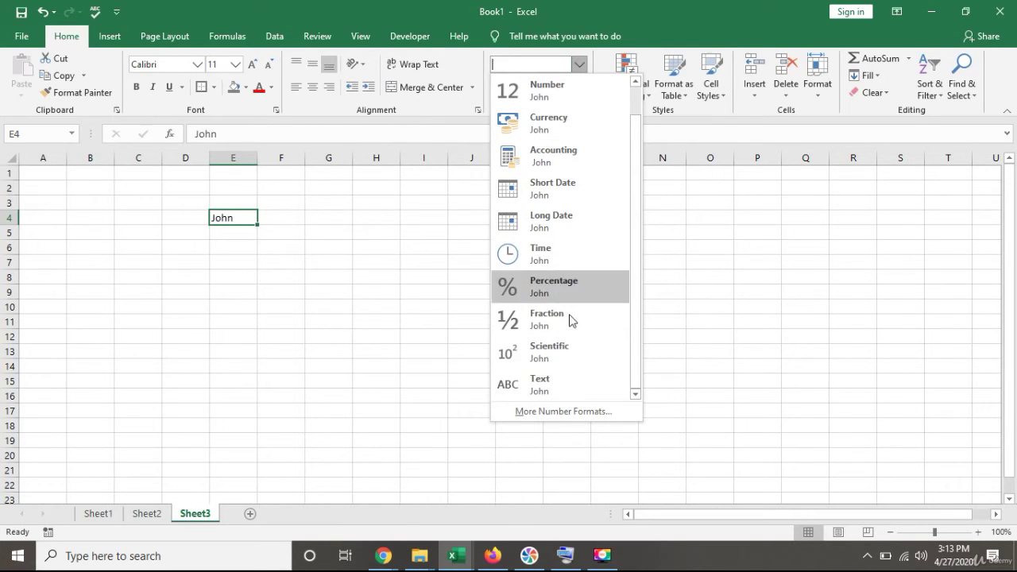
{"action": "left_click", "coordinate": [569, 383]}
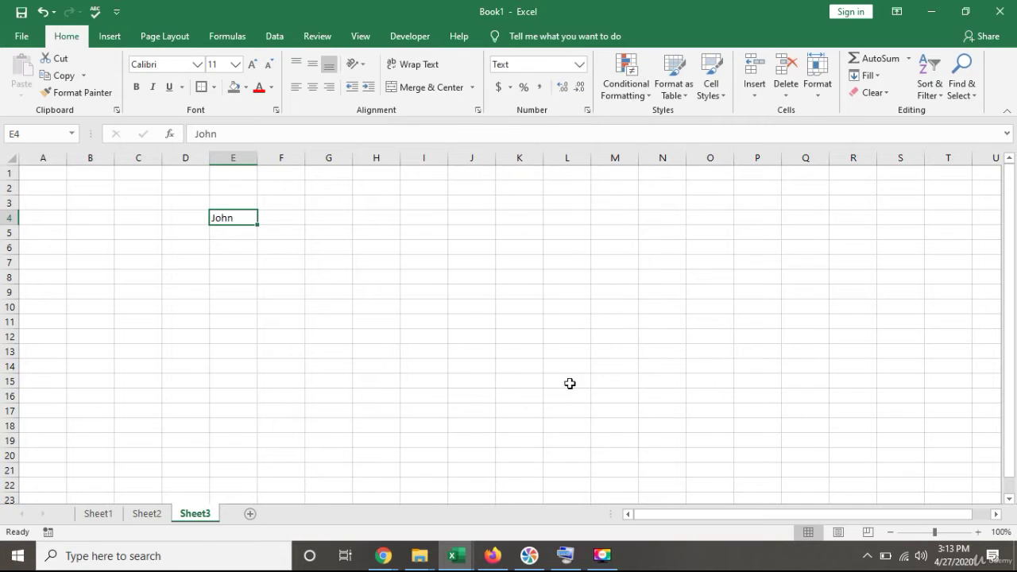
Enter 500 in cell E5 and apply the Number format to it.
{"action": "left_click", "coordinate": [246, 235]}
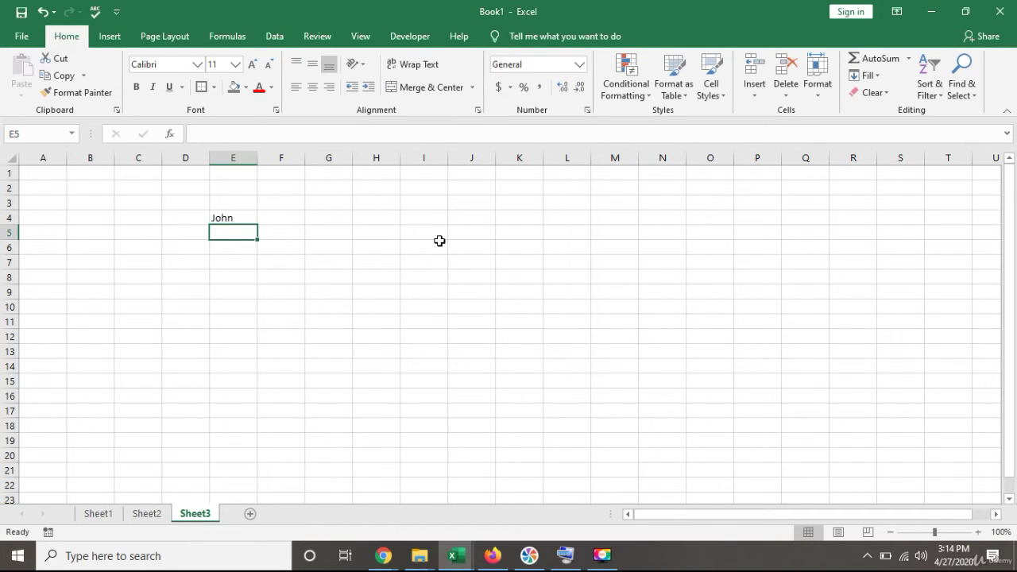
{"action": "type", "text": "500"}
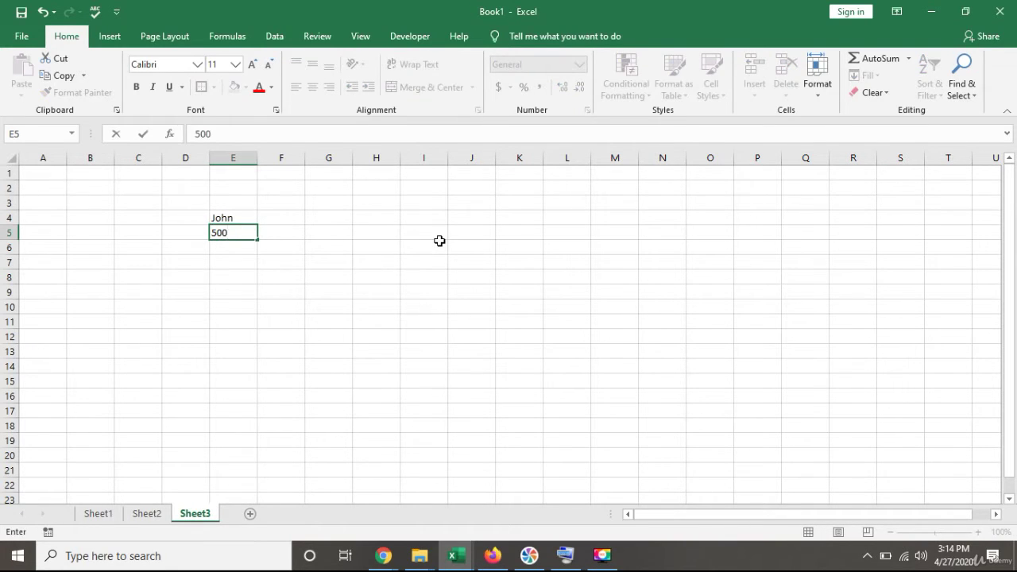
{"action": "key", "text": "Return"}
{"action": "left_click", "coordinate": [239, 228]}
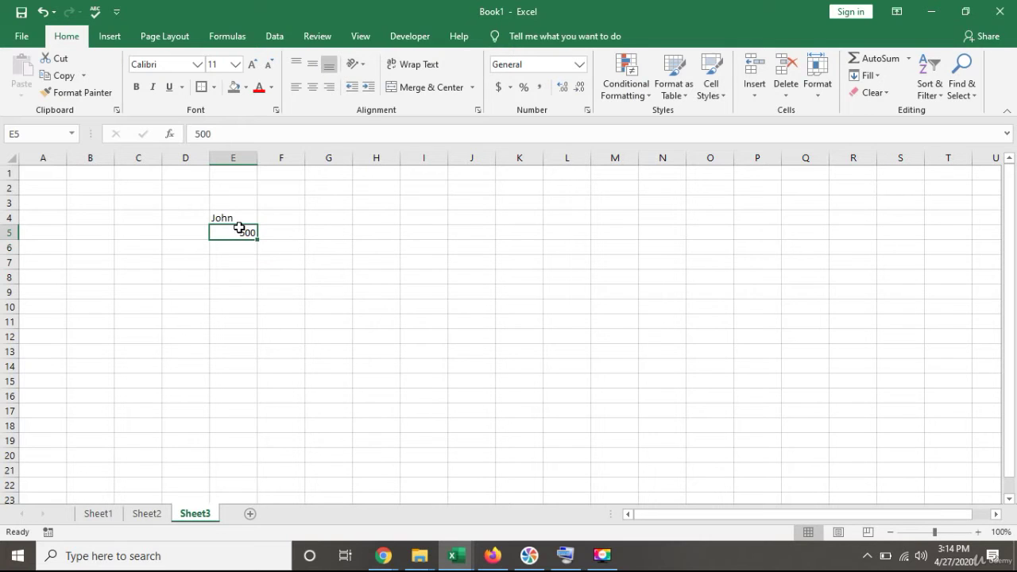
{"action": "left_click", "coordinate": [583, 68]}
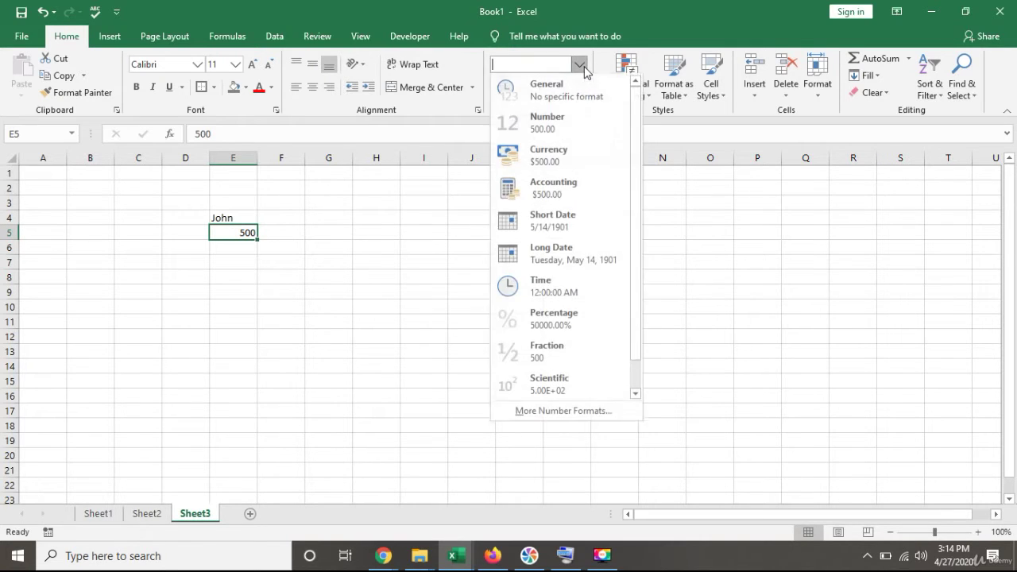
{"action": "left_click", "coordinate": [568, 118]}
Enter the date 27 April 2020 in cell E6.
{"action": "left_click", "coordinate": [236, 248]}
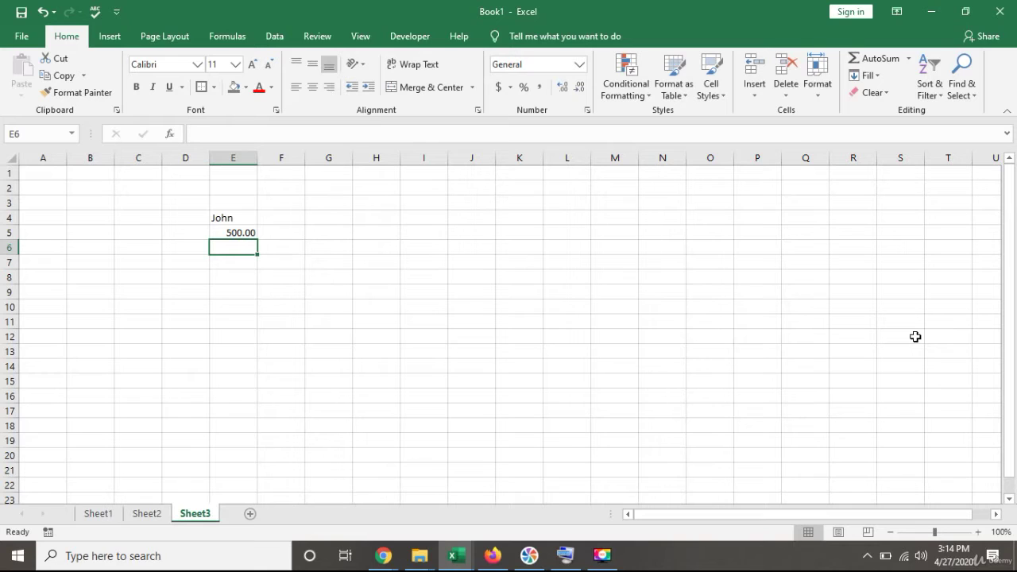
{"action": "type", "text": "27 Apri"}
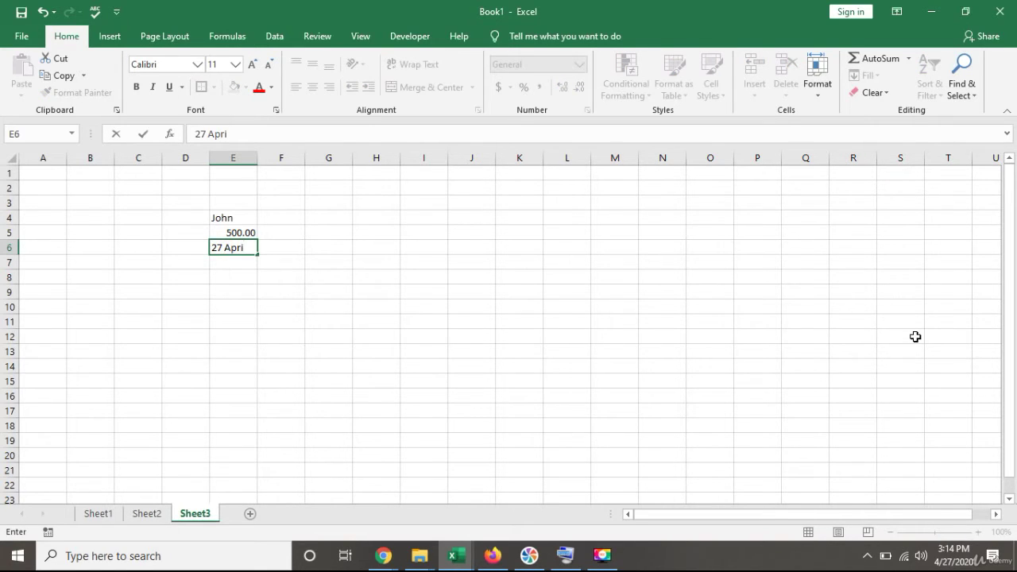
{"action": "type", "text": "l 20202"}
{"action": "key", "text": "BackSpace"}
{"action": "key", "text": "BackSpace"}
{"action": "key", "text": "Return"}
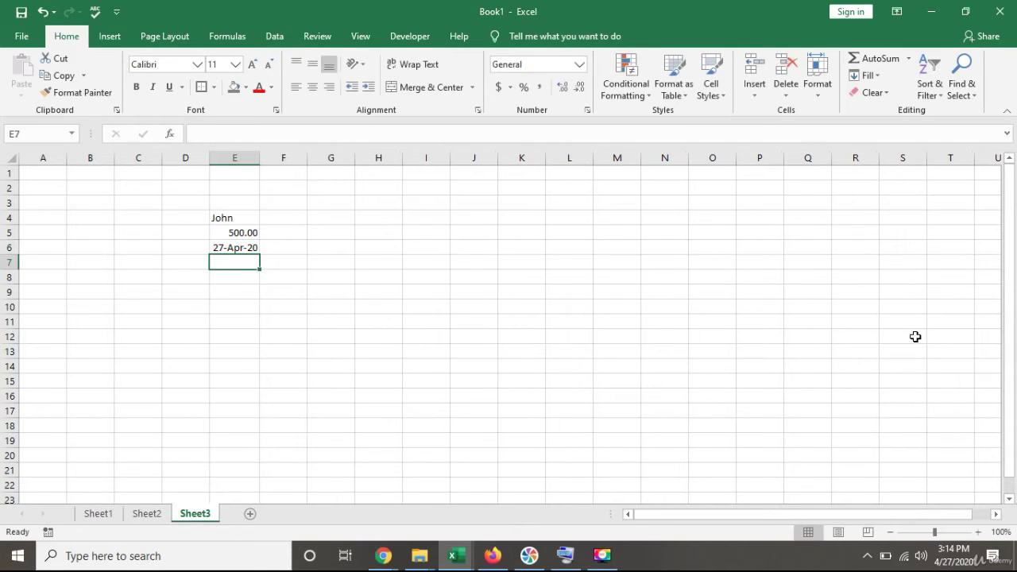
Apply the Short Date format to cell E6 and widen column E slightly.
{"action": "key", "text": "Up"}
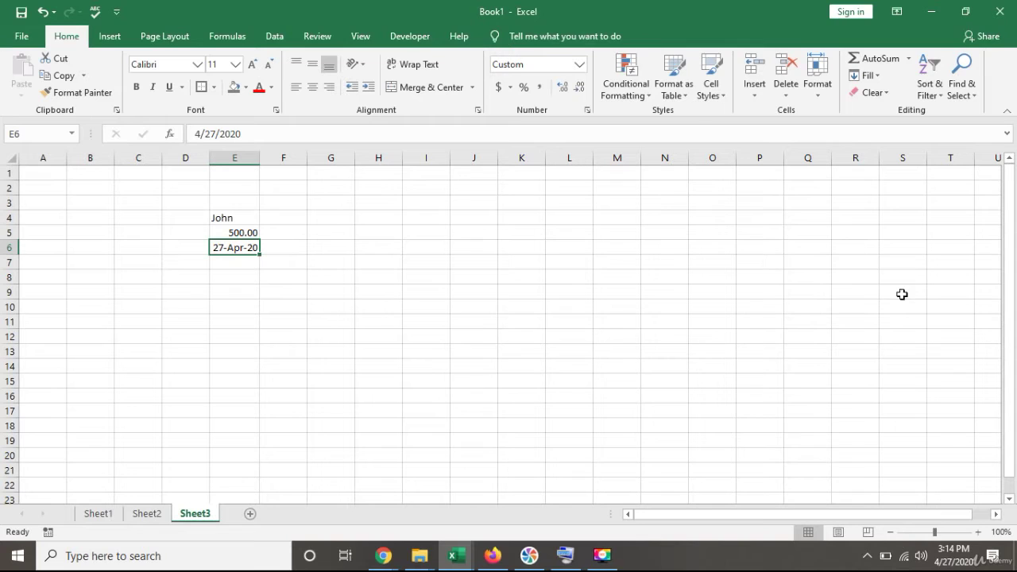
{"action": "left_click", "coordinate": [581, 65]}
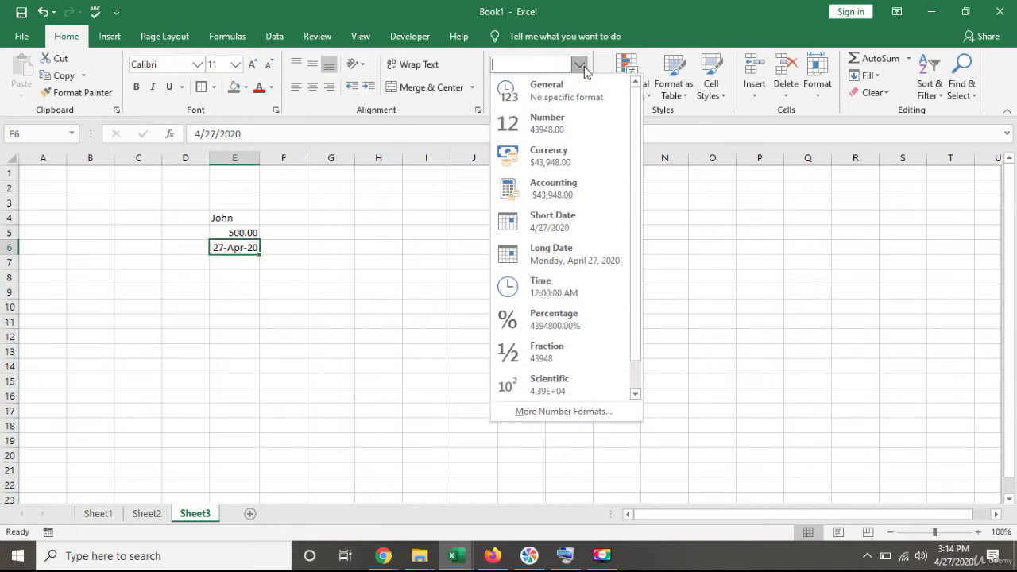
{"action": "left_click", "coordinate": [567, 222]}
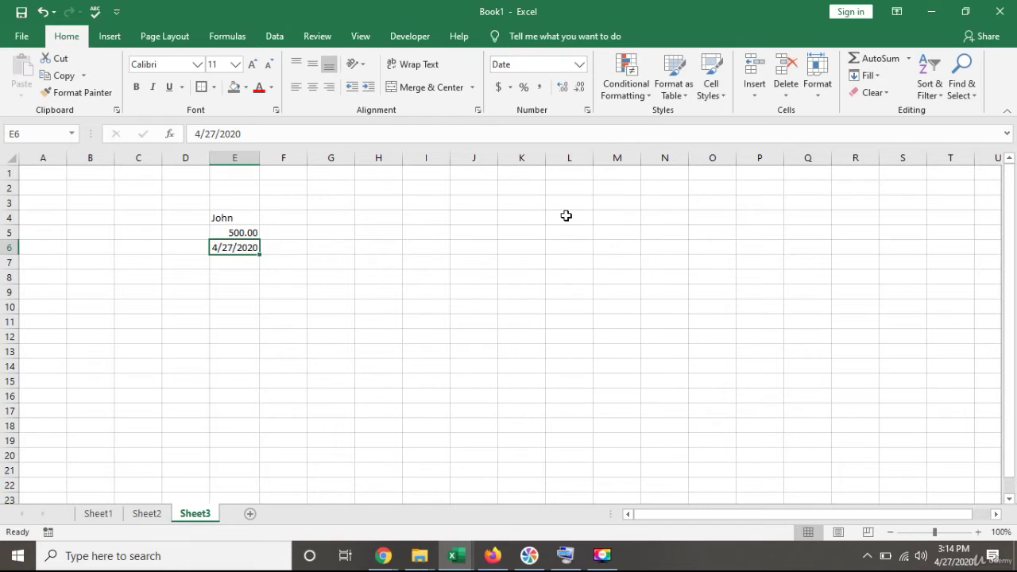
{"action": "left_click", "coordinate": [267, 274]}
{"action": "left_click_drag", "start_coordinate": [258, 166], "coordinate": [268, 165]}
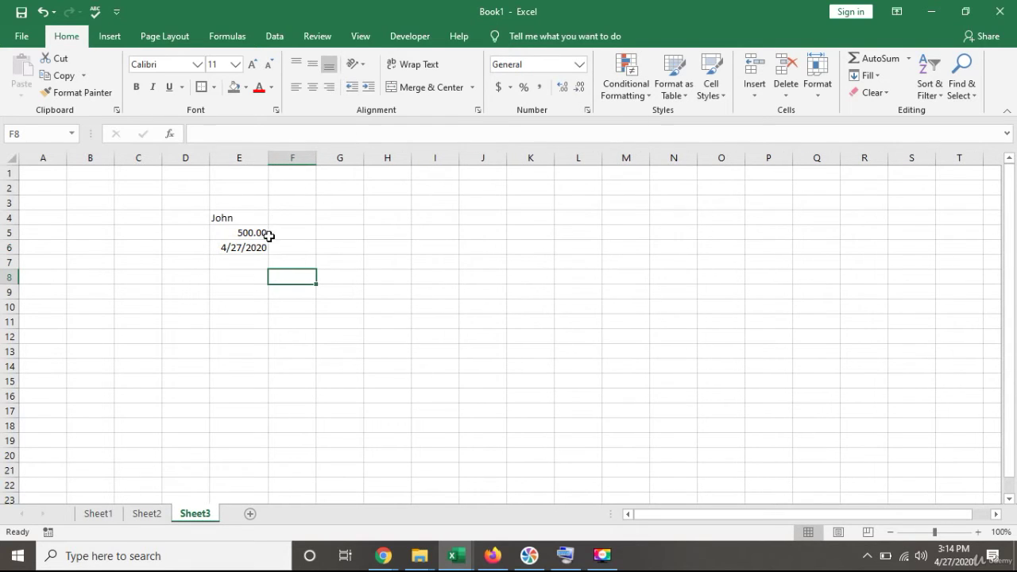
{"action": "left_click", "coordinate": [266, 248]}
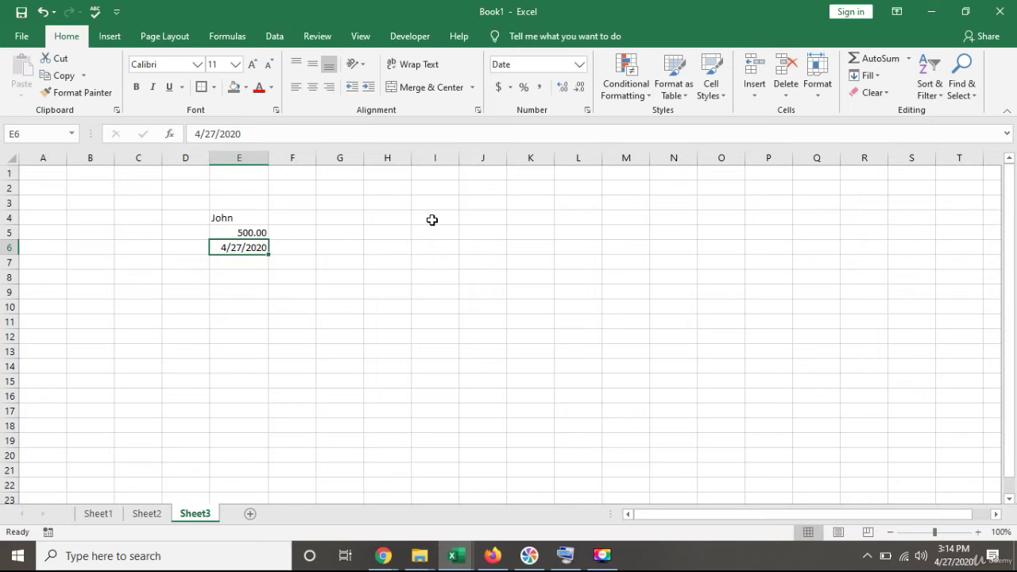
Edit the amount in cell E5 to 5000.
{"action": "left_click", "coordinate": [249, 232]}
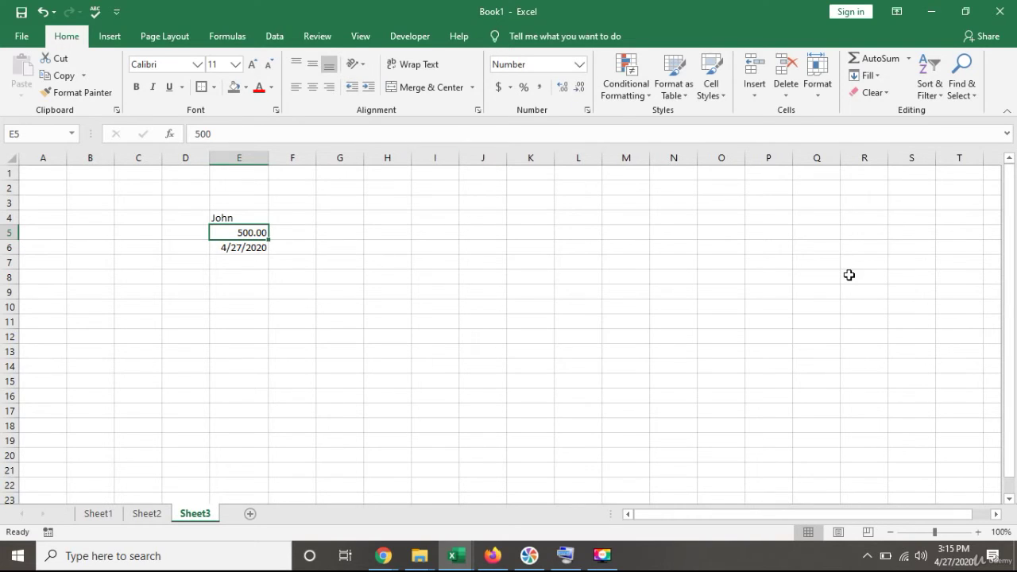
{"action": "key", "text": "F2"}
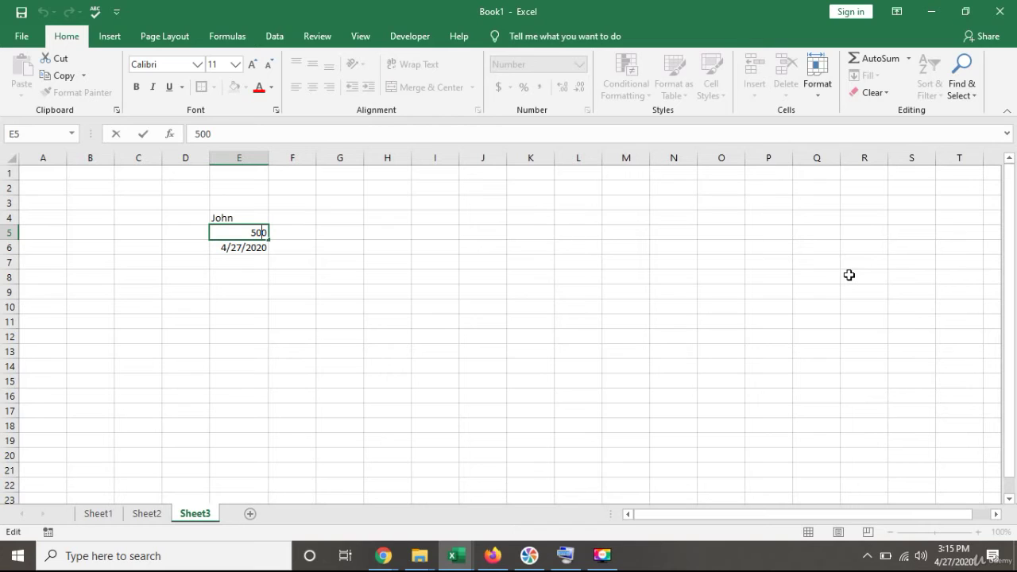
{"action": "type", "text": "0"}
{"action": "key", "text": "Return"}
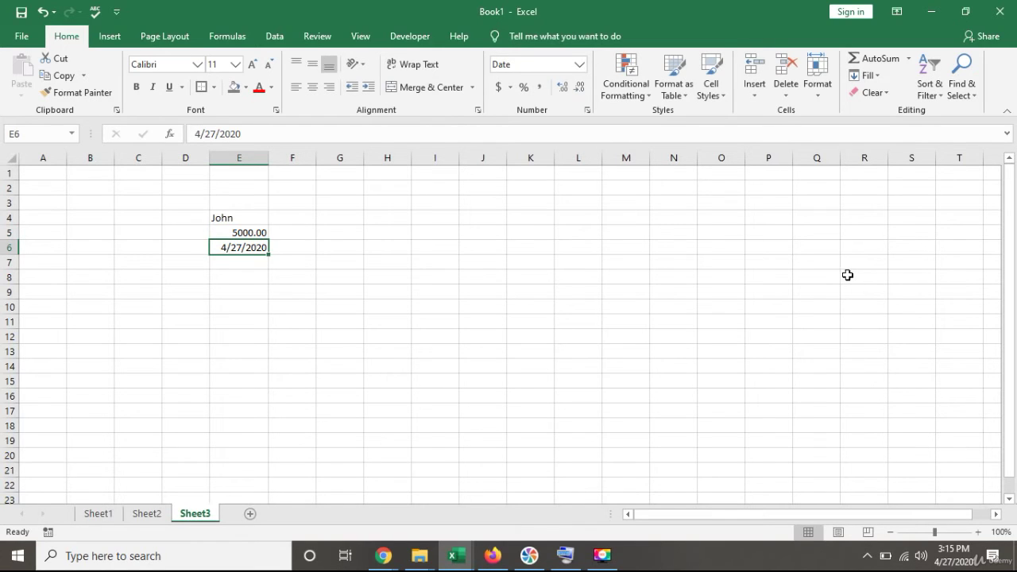
Apply the comma style to cell E5, try the dollar accounting format on it and undo that format.
{"action": "left_click", "coordinate": [244, 232]}
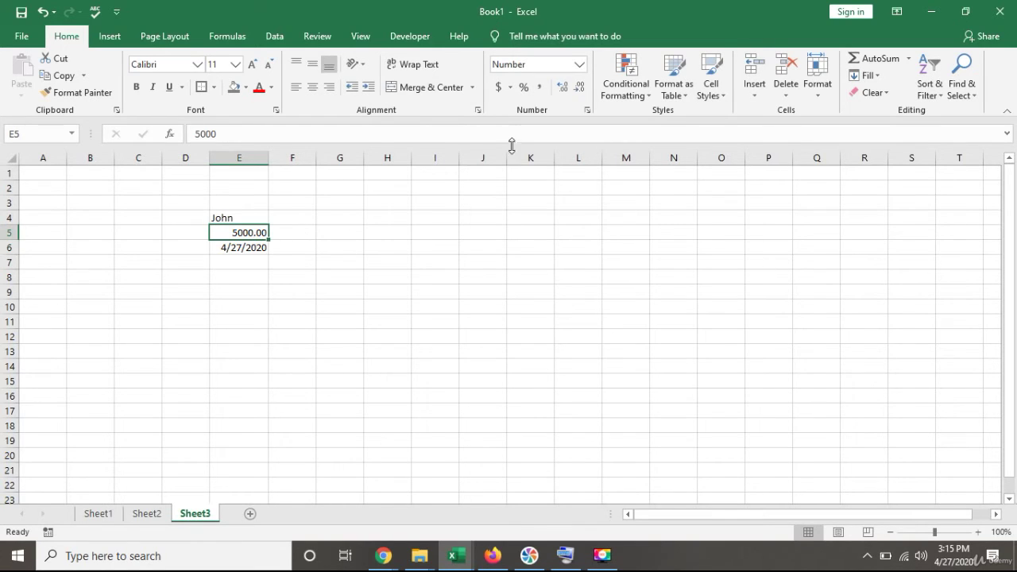
{"action": "left_click", "coordinate": [540, 88]}
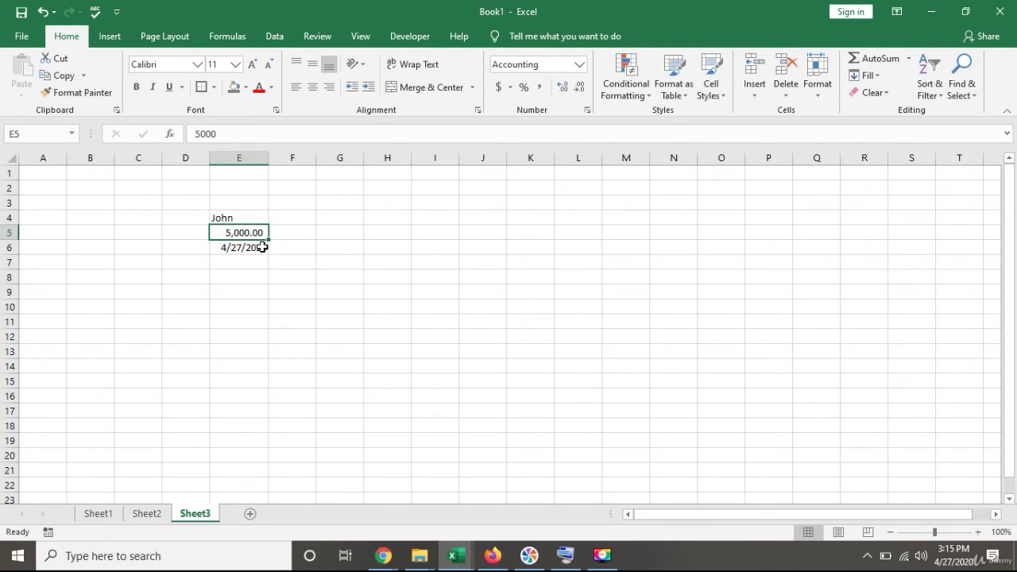
{"action": "left_click", "coordinate": [501, 89]}
{"action": "left_click", "coordinate": [43, 12]}
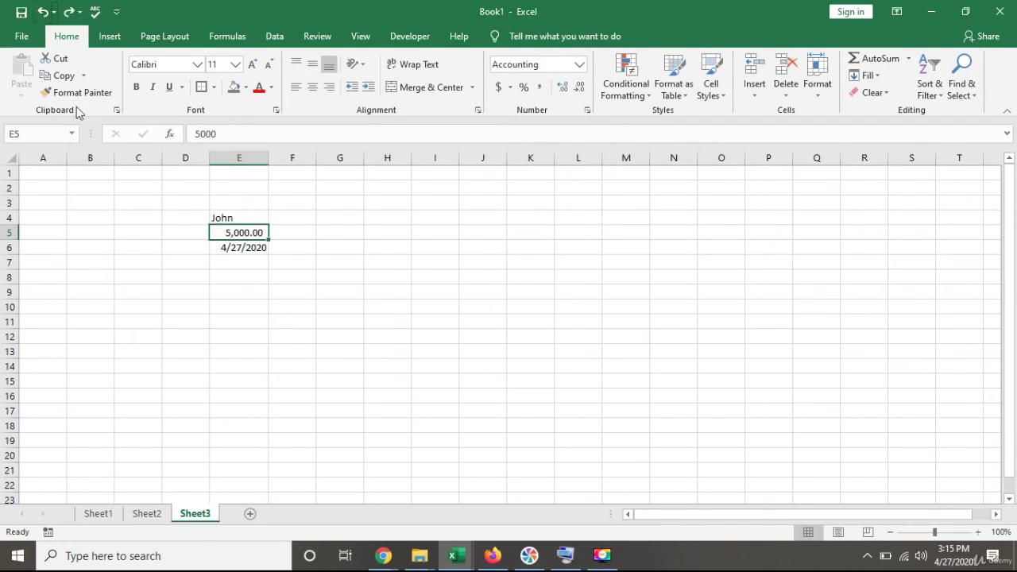
Reset the number format of cell E5 to General.
{"action": "left_click", "coordinate": [580, 63]}
{"action": "left_click", "coordinate": [547, 96]}
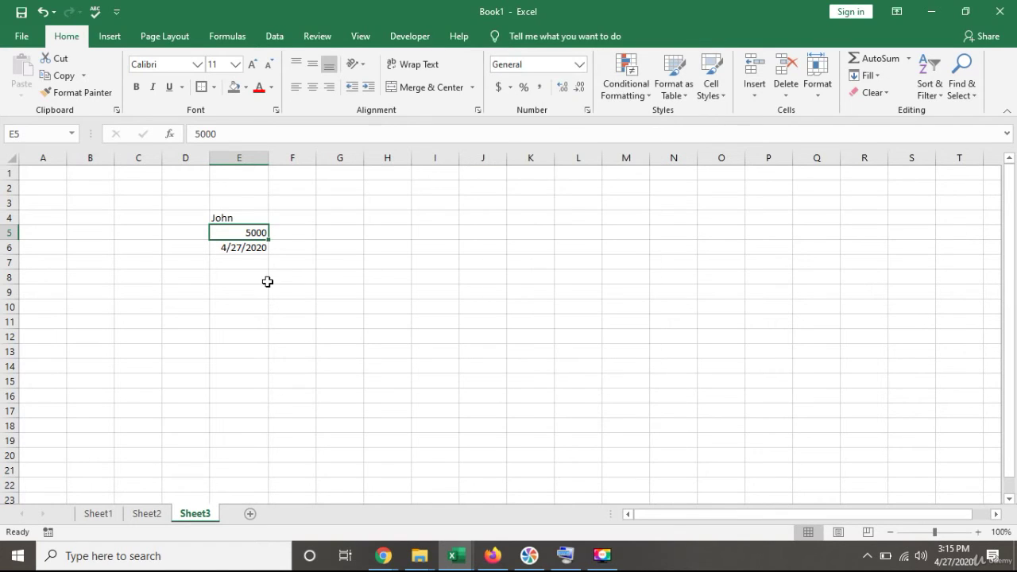
{"action": "left_click", "coordinate": [263, 278]}
Apply the comma style to the amount in cell E5 and remove both decimal places.
{"action": "left_click", "coordinate": [258, 231]}
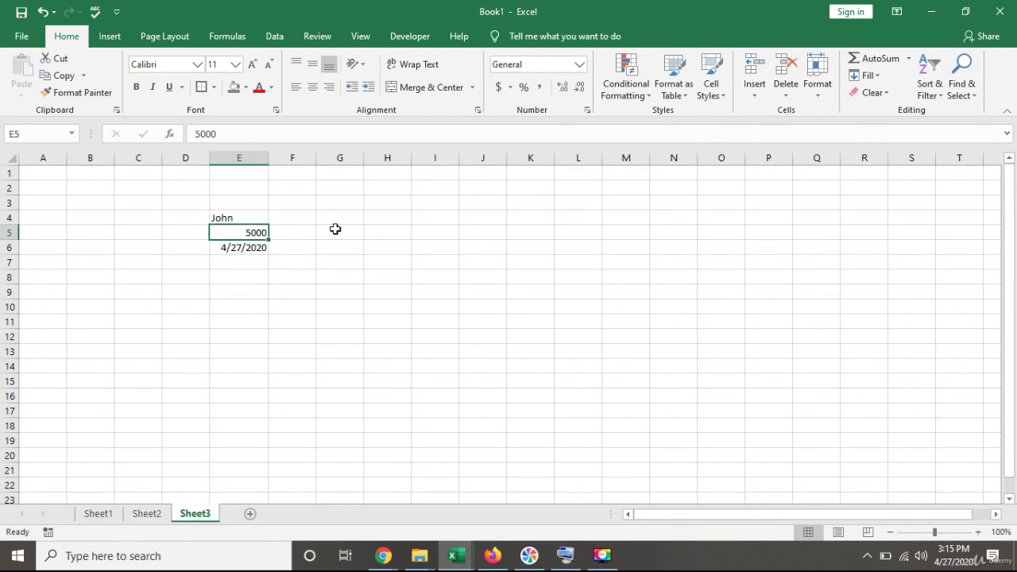
{"action": "left_click", "coordinate": [540, 87]}
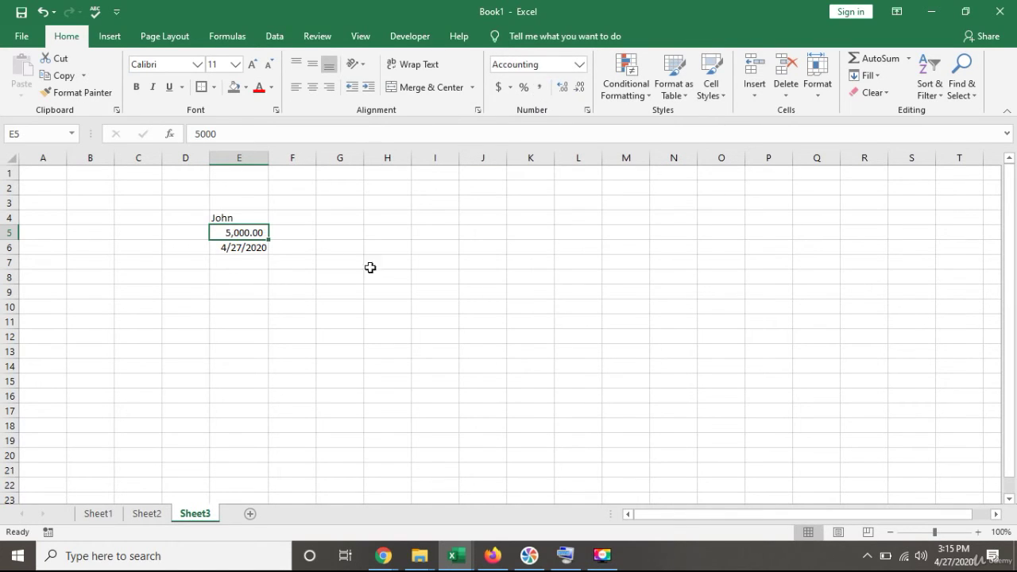
{"action": "left_click", "coordinate": [579, 87]}
{"action": "left_click", "coordinate": [579, 87]}
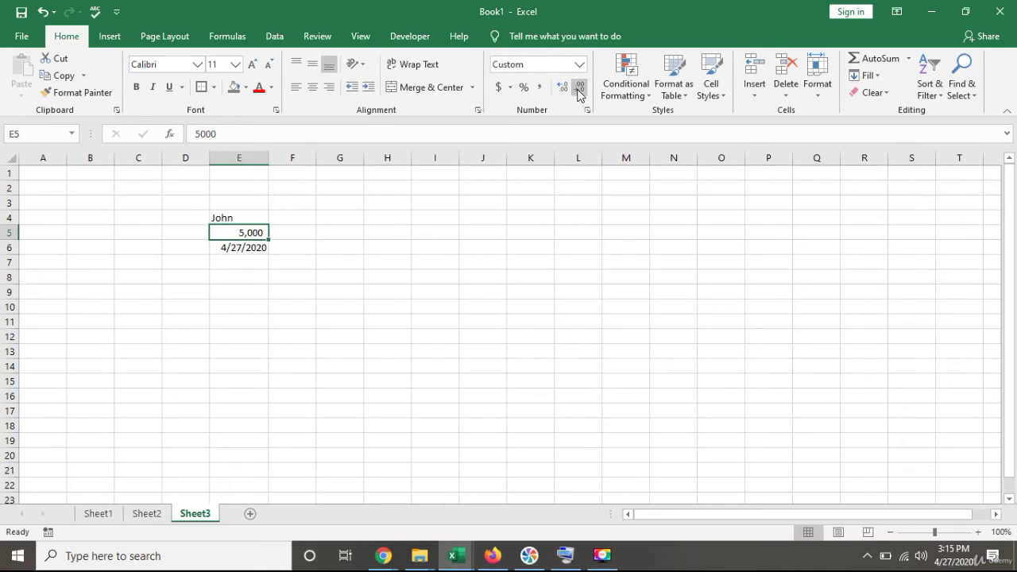
{"action": "left_click", "coordinate": [227, 268]}
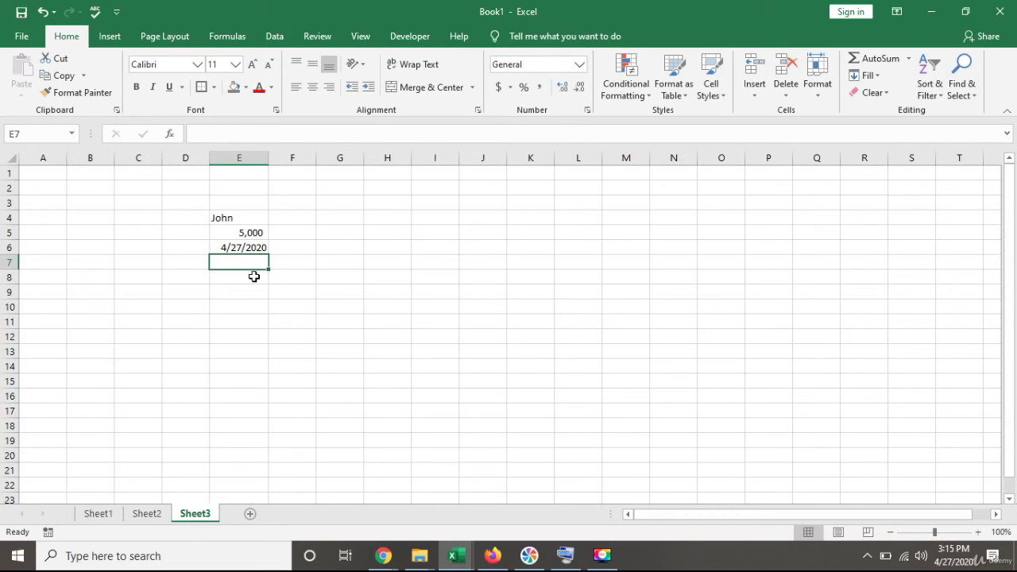
{"action": "left_click", "coordinate": [252, 277]}
{"action": "left_click", "coordinate": [580, 64]}
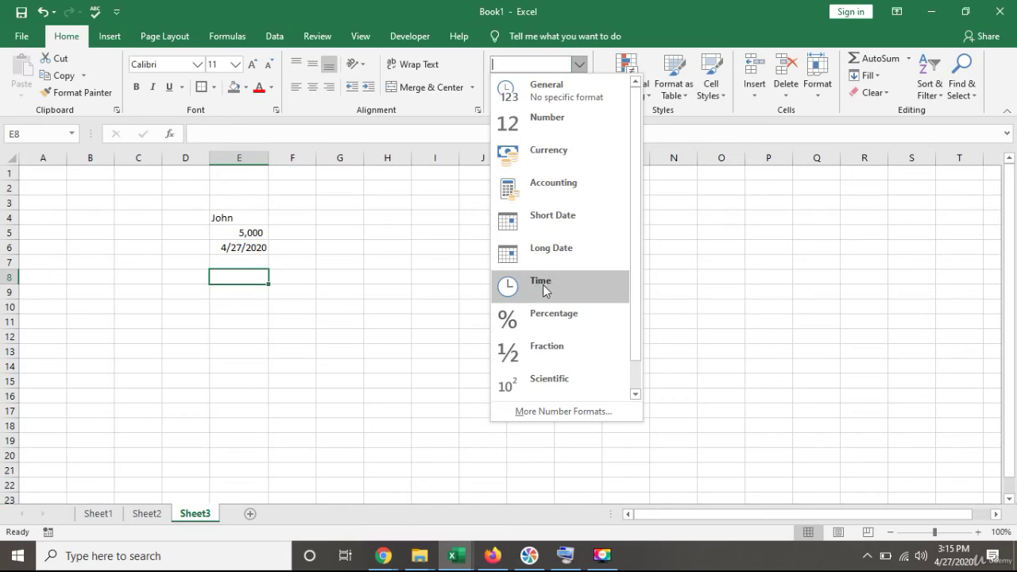
{"action": "scroll", "coordinate": [568, 343], "scroll_direction": "down", "scroll_amount": 1}
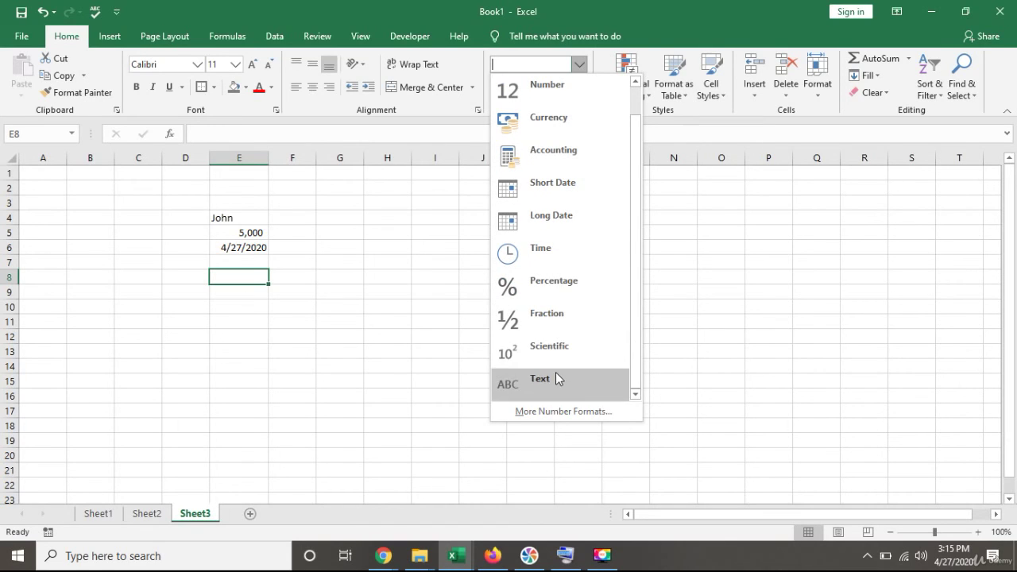
{"action": "left_click", "coordinate": [230, 262]}
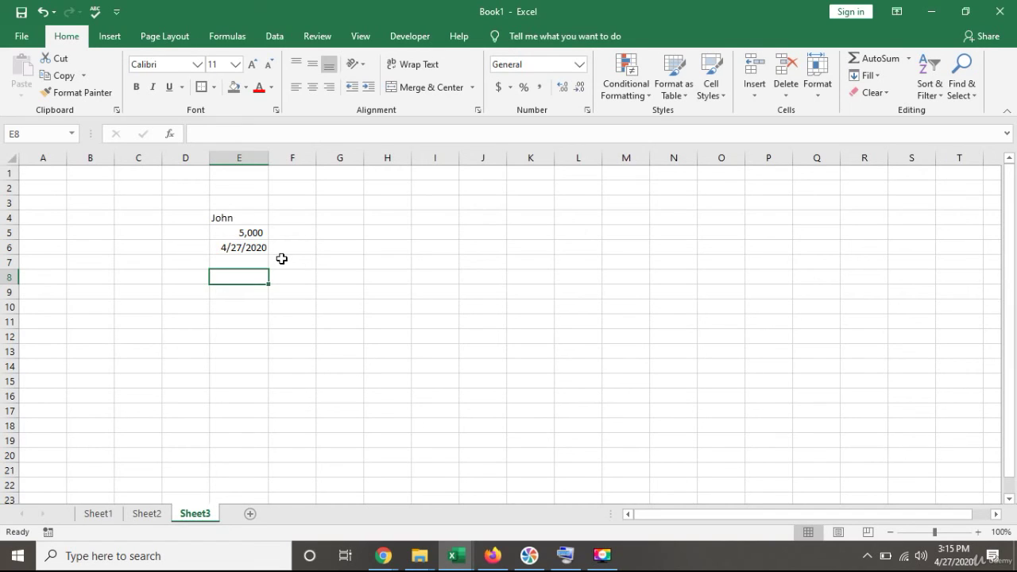
Apply the Number format to the whole of column H and check the format on several of its cells.
{"action": "left_click", "coordinate": [401, 152]}
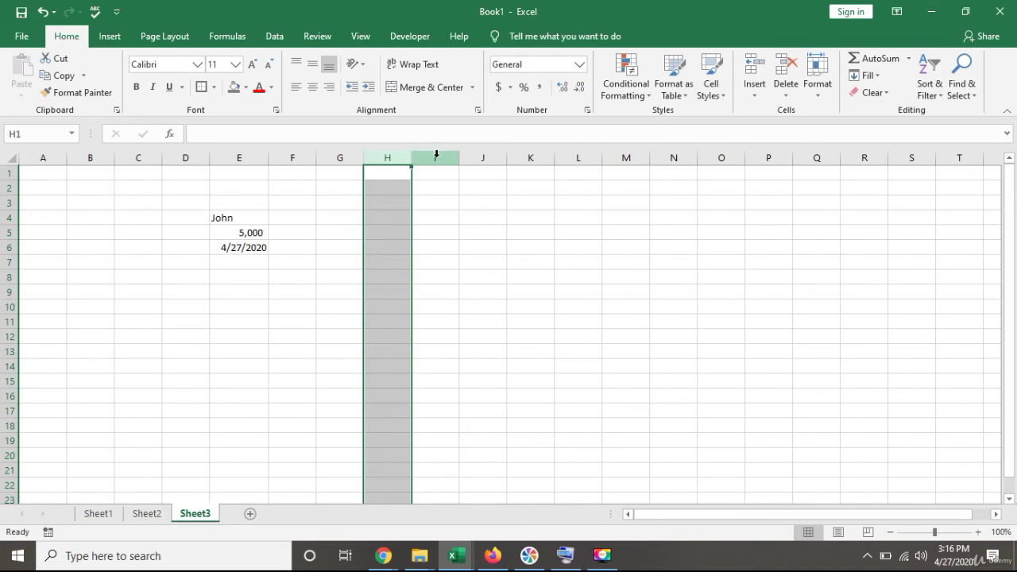
{"action": "left_click", "coordinate": [578, 65]}
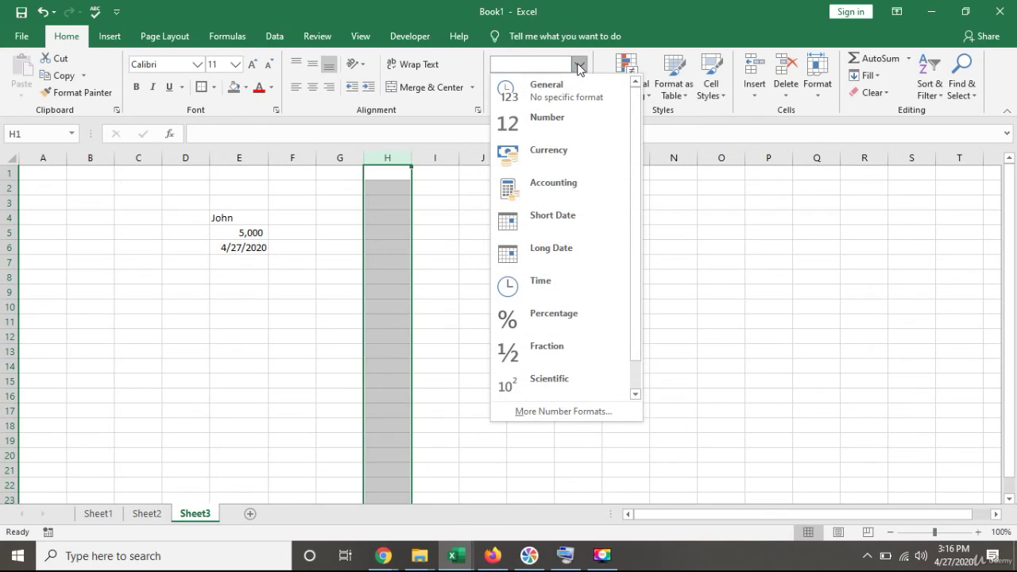
{"action": "left_click", "coordinate": [569, 125]}
{"action": "left_click", "coordinate": [389, 235]}
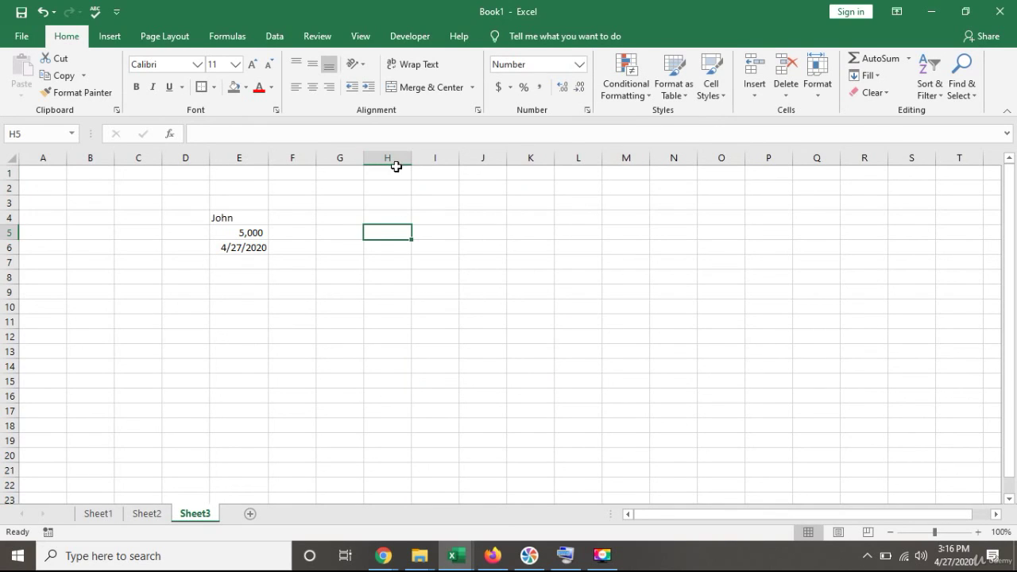
{"action": "left_click", "coordinate": [386, 292]}
{"action": "left_click_drag", "start_coordinate": [397, 351], "coordinate": [397, 337]}
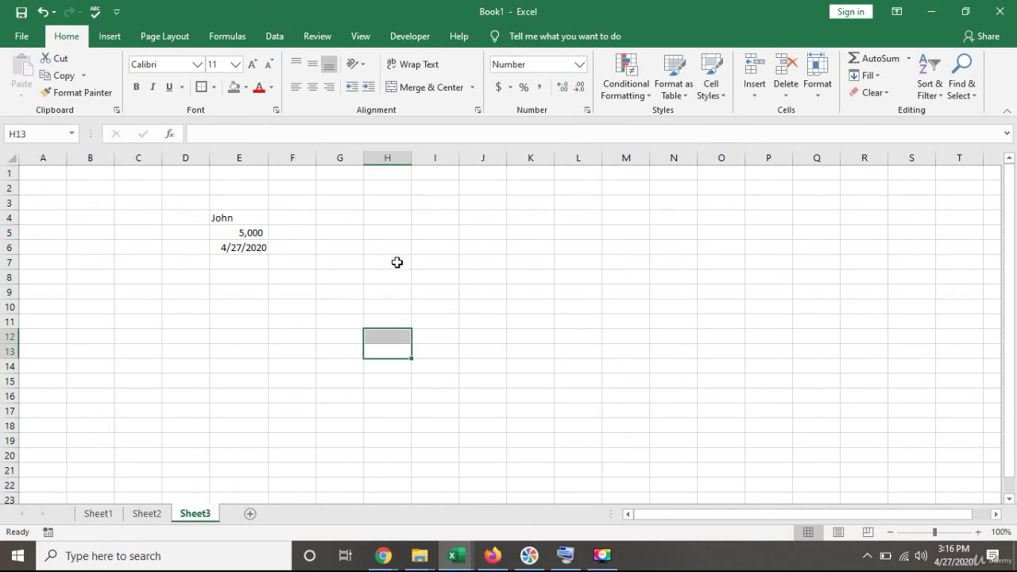
Enter the amount 10000 in cell H7.
{"action": "left_click", "coordinate": [390, 260]}
{"action": "type", "text": "10000"}
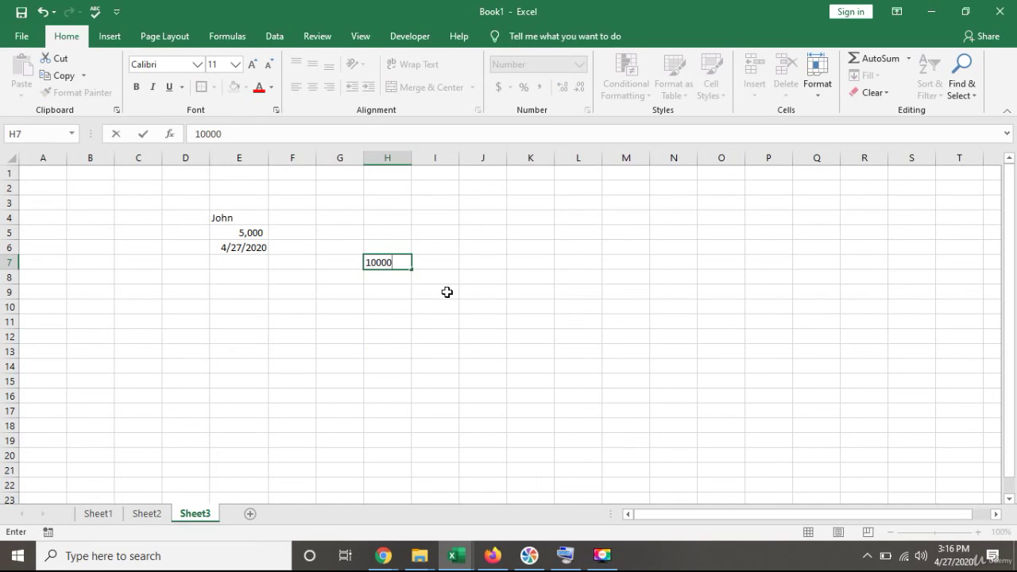
{"action": "key", "text": "Return"}
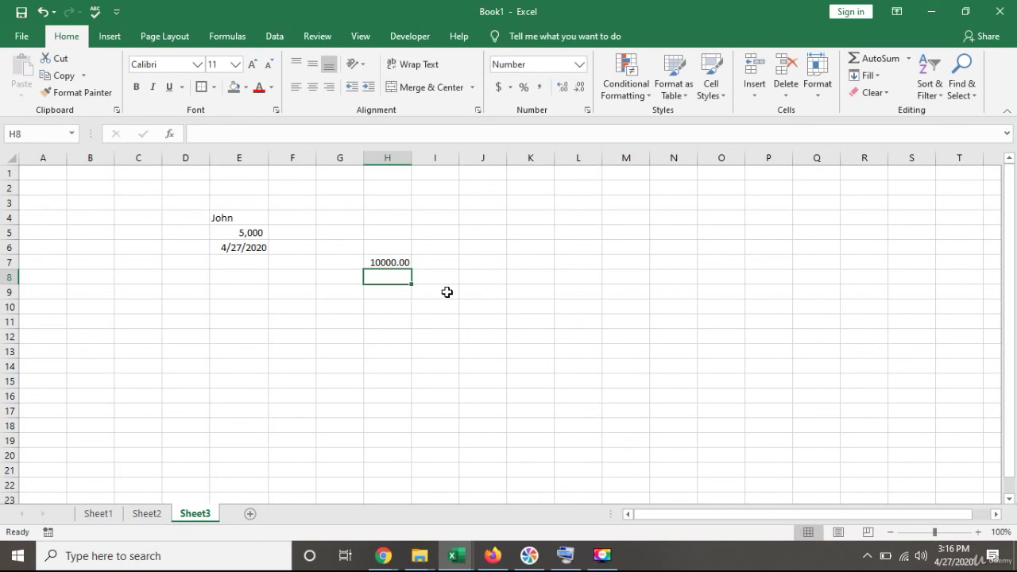